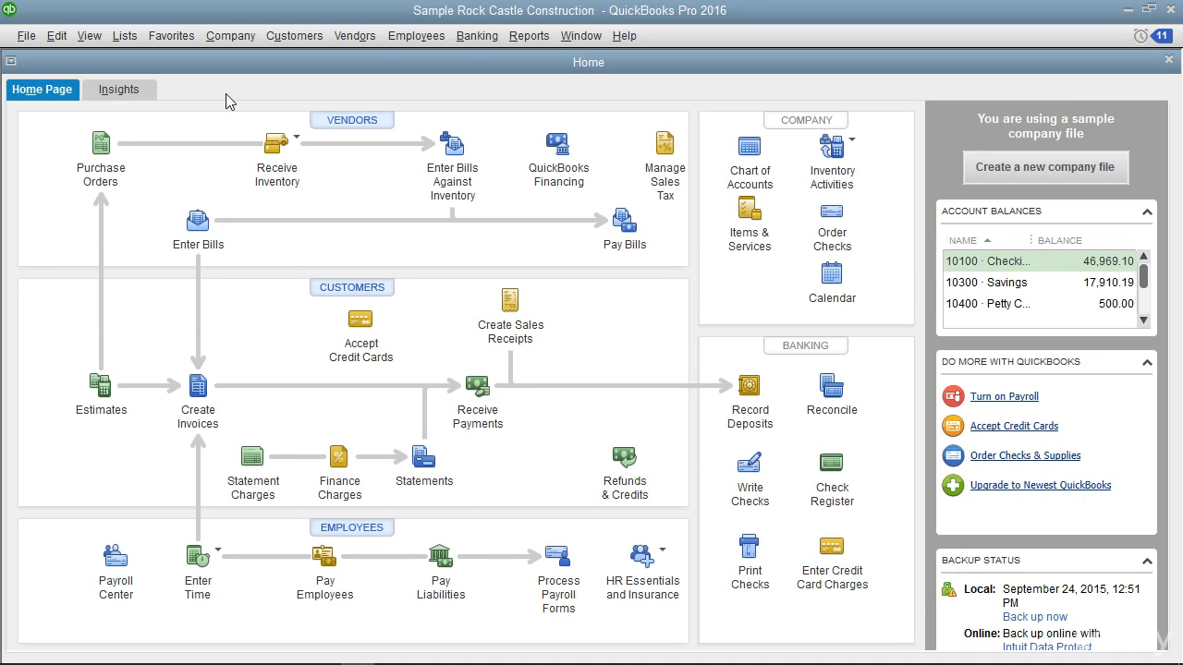
Open the Chart of Accounts and look through the whole account list, returning to its beginning
click(125, 37)
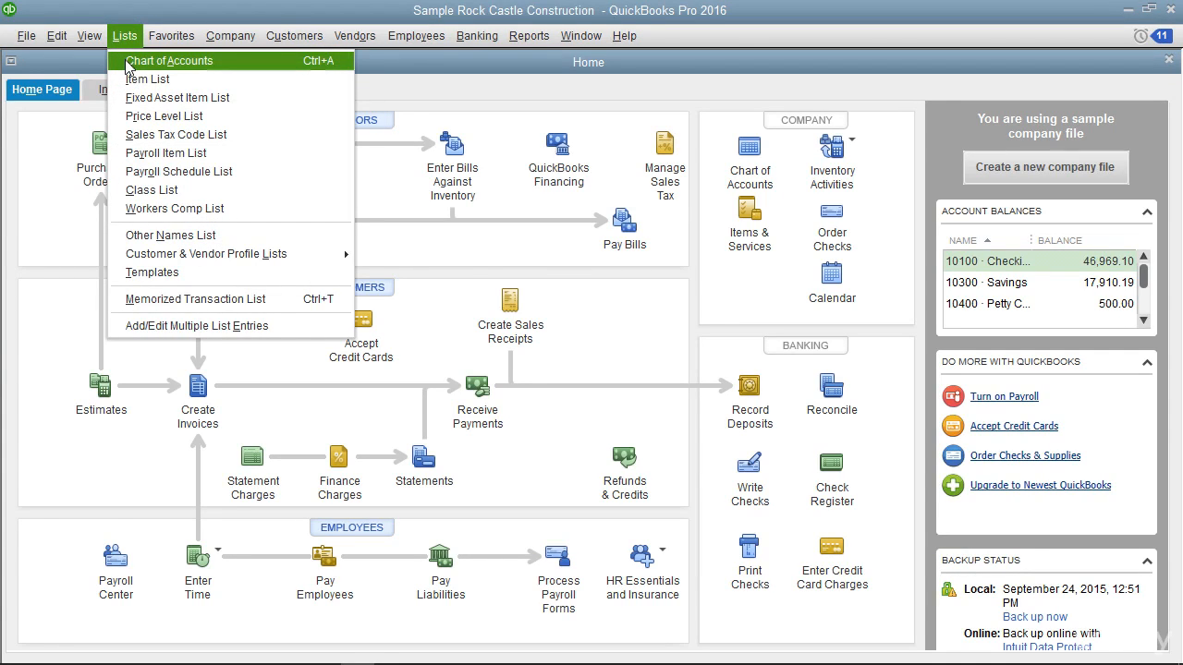
click(128, 63)
scroll(248, 181, down, 8)
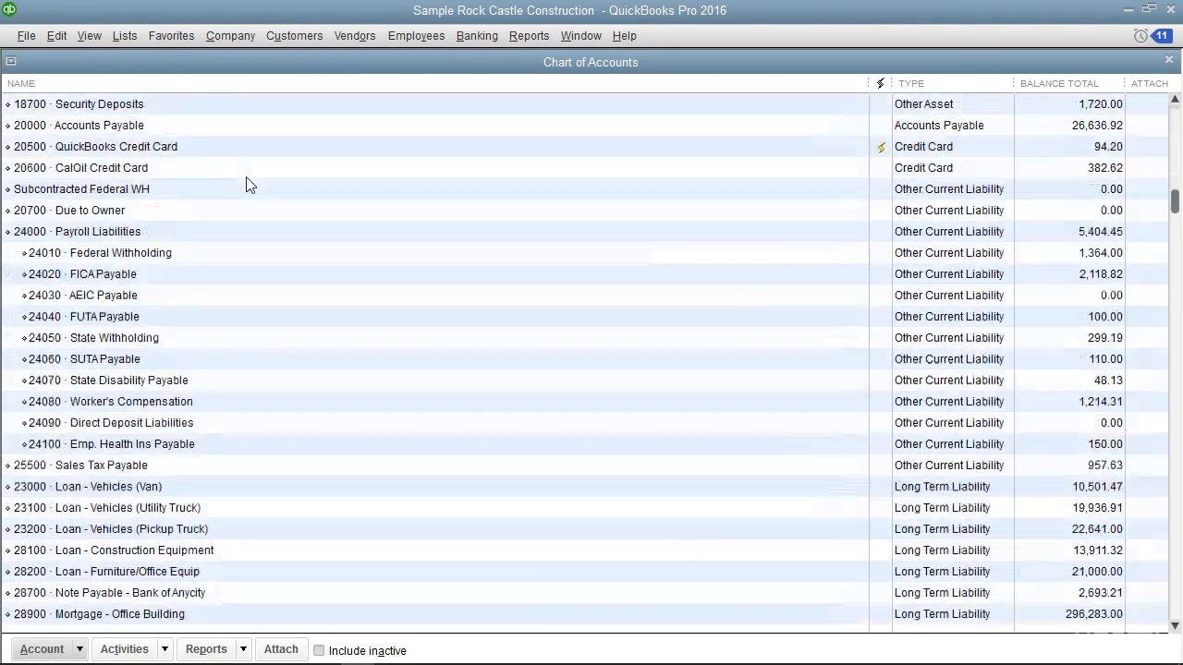
scroll(246, 177, down, 20)
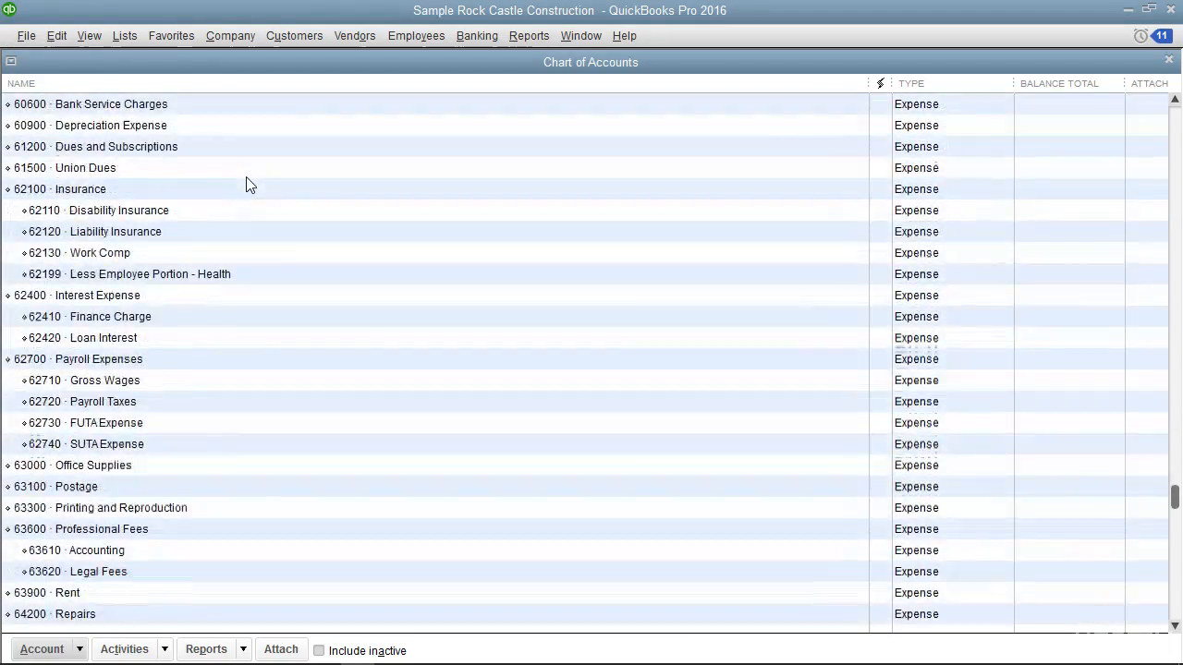
scroll(268, 190, up, 20)
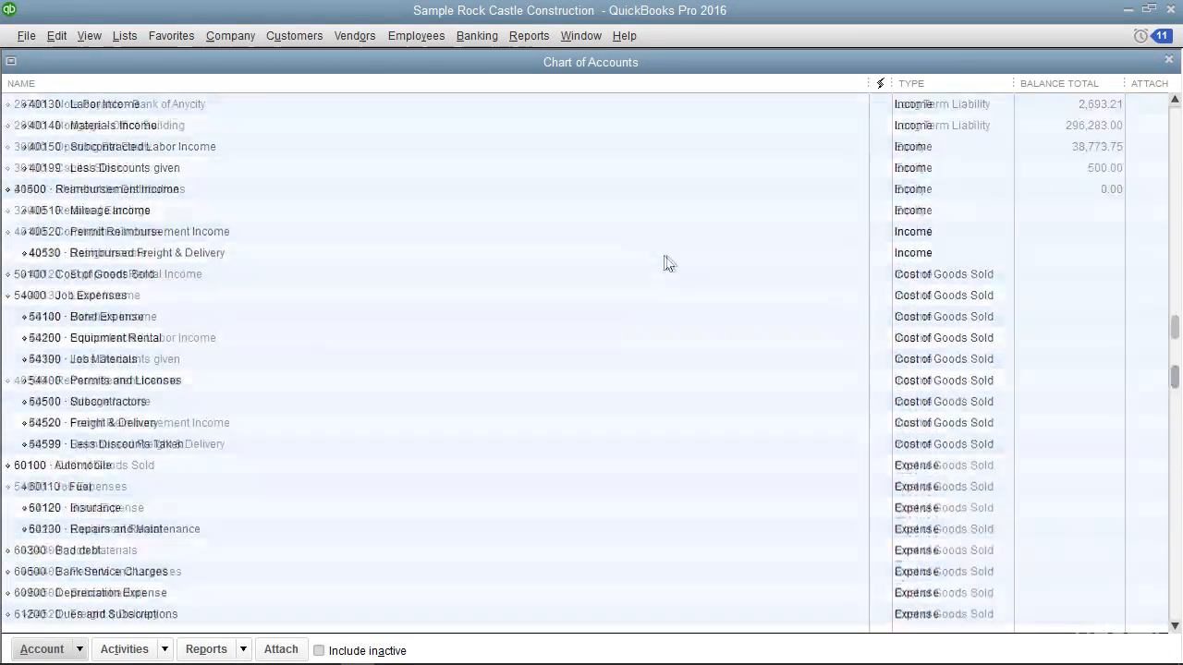
scroll(803, 256, up, 10)
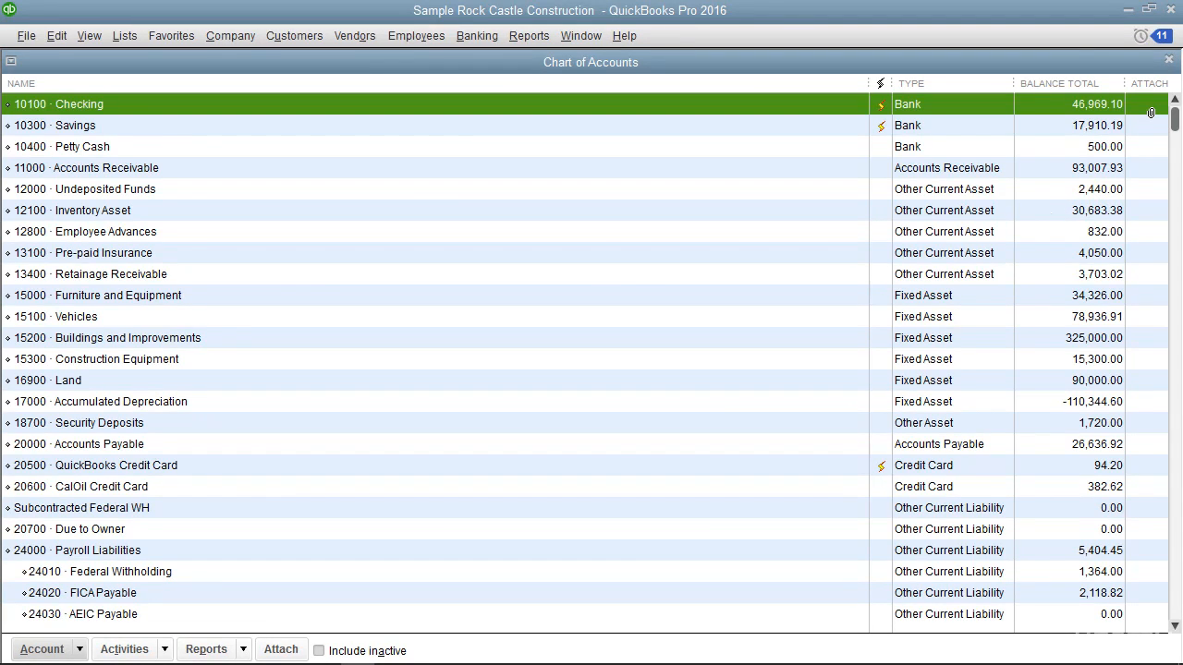
View the attachments window of the 10100 Checking account and close it again
click(1151, 112)
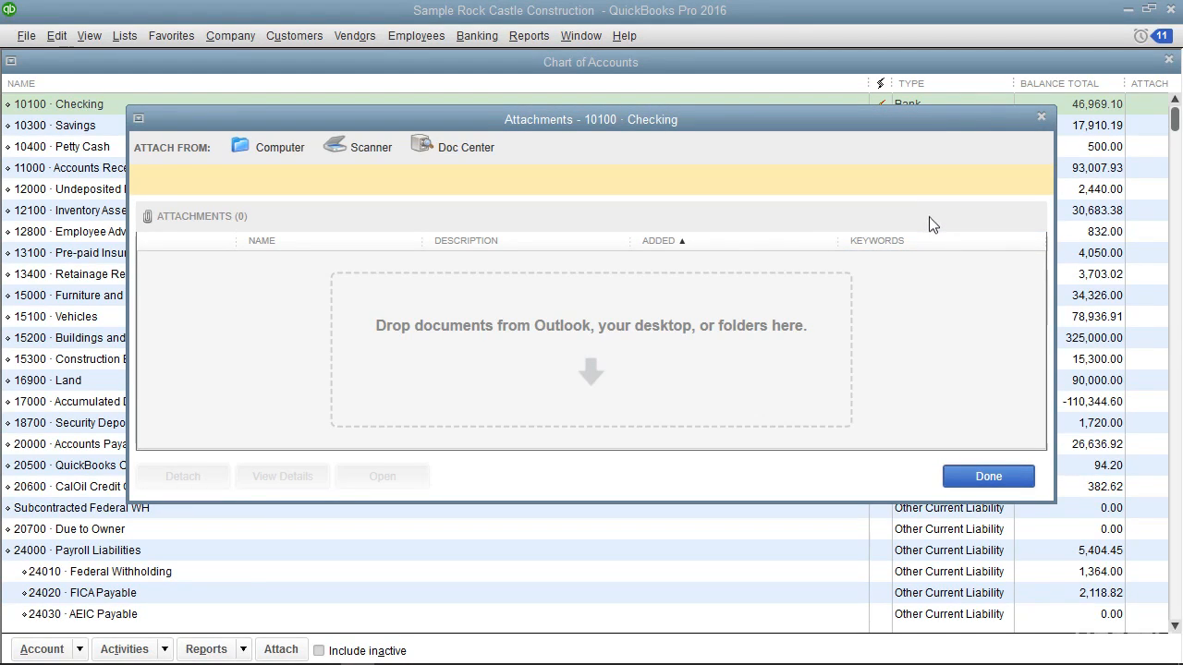
click(956, 477)
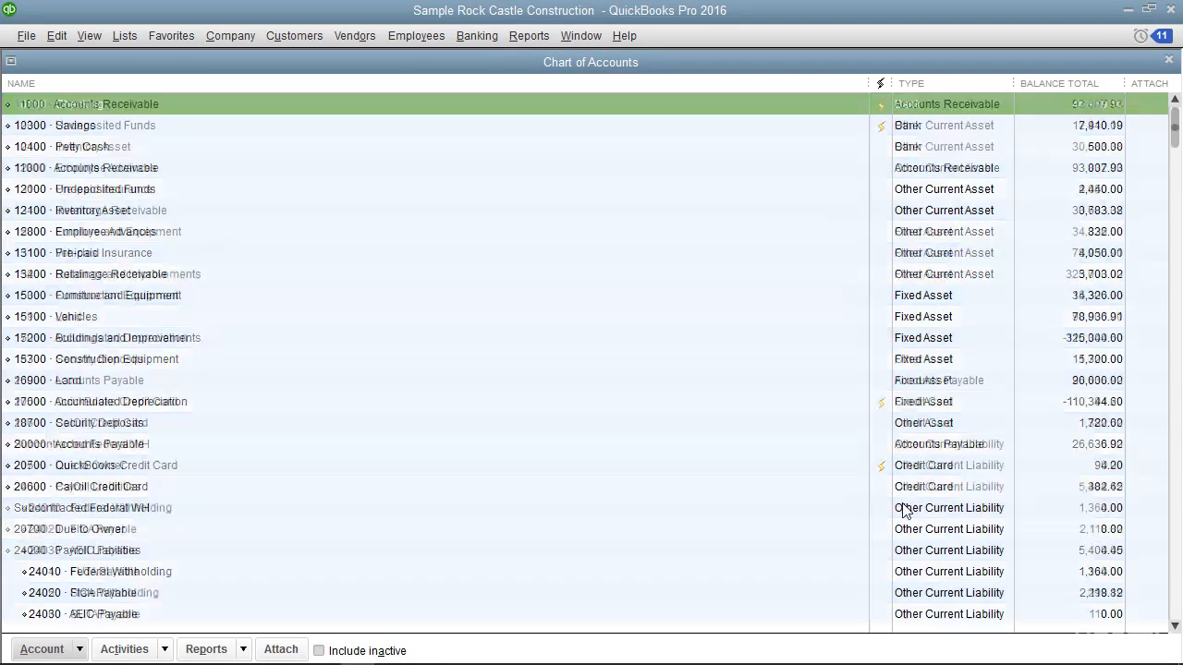
Examine the account types and the balance totals throughout the chart of accounts, from assets to non-posting accounts
scroll(903, 511, down, 7)
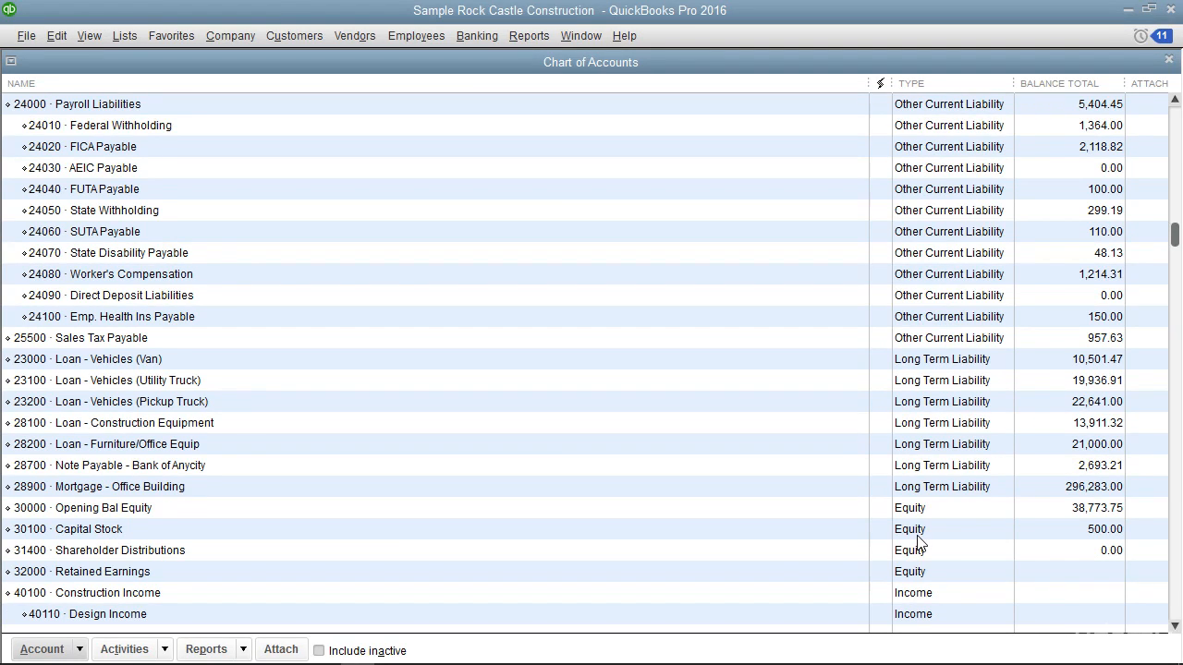
scroll(919, 540, down, 8)
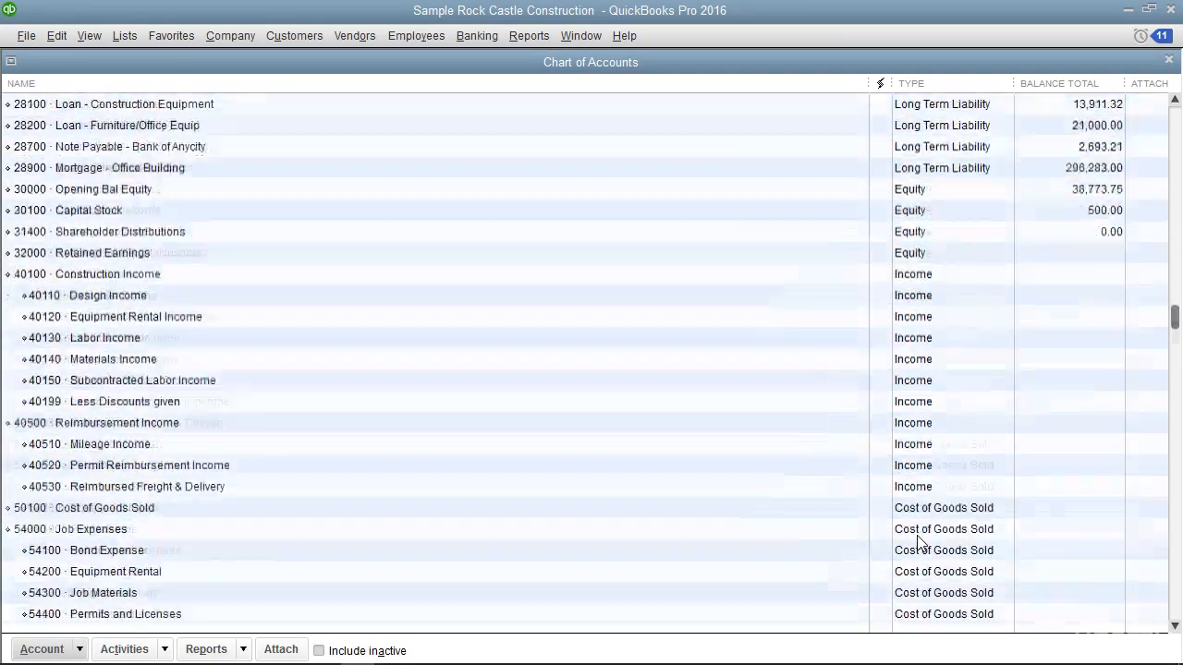
scroll(919, 540, down, 12)
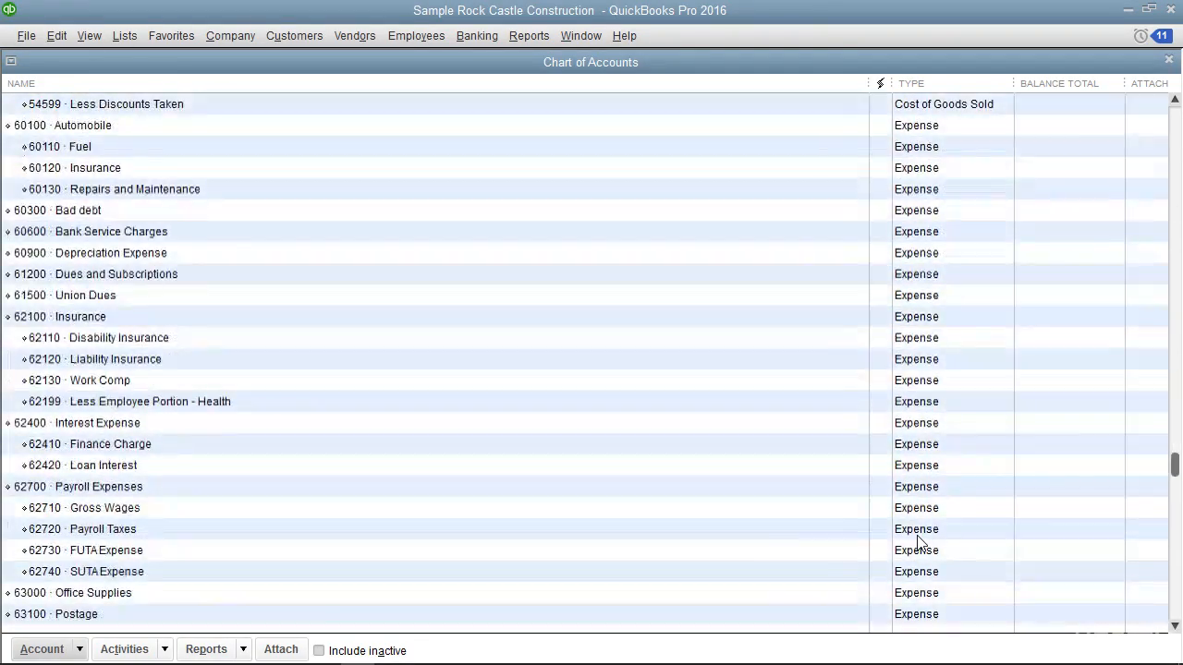
scroll(919, 540, down, 4)
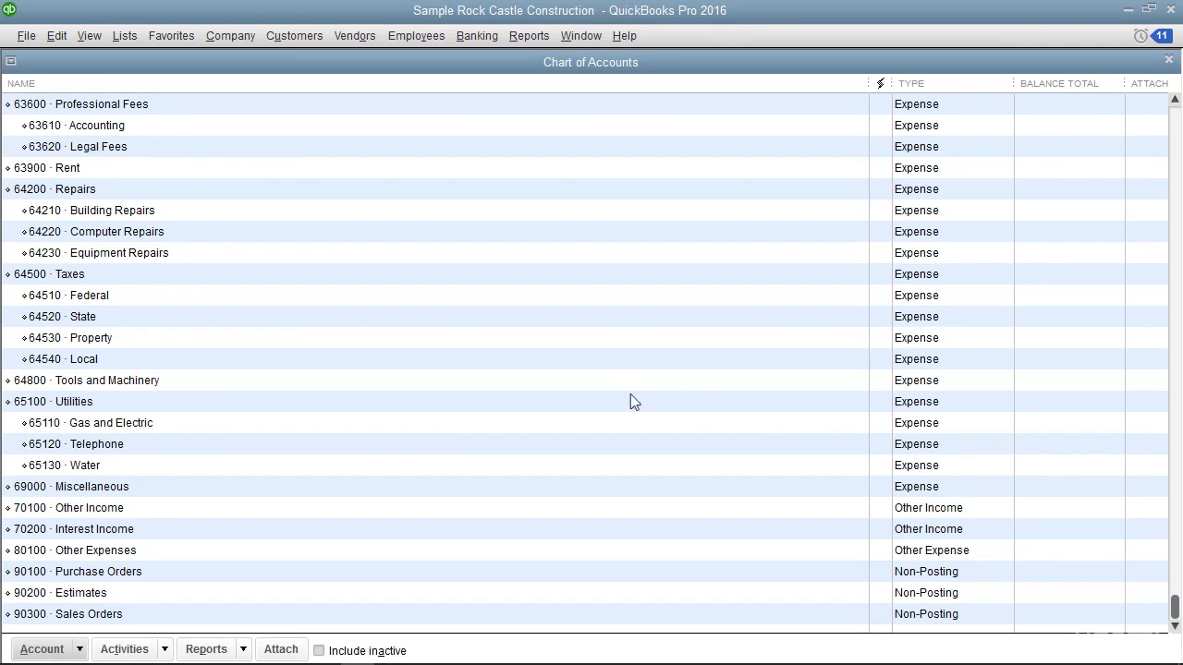
scroll(631, 402, up, 10)
scroll(631, 402, up, 15)
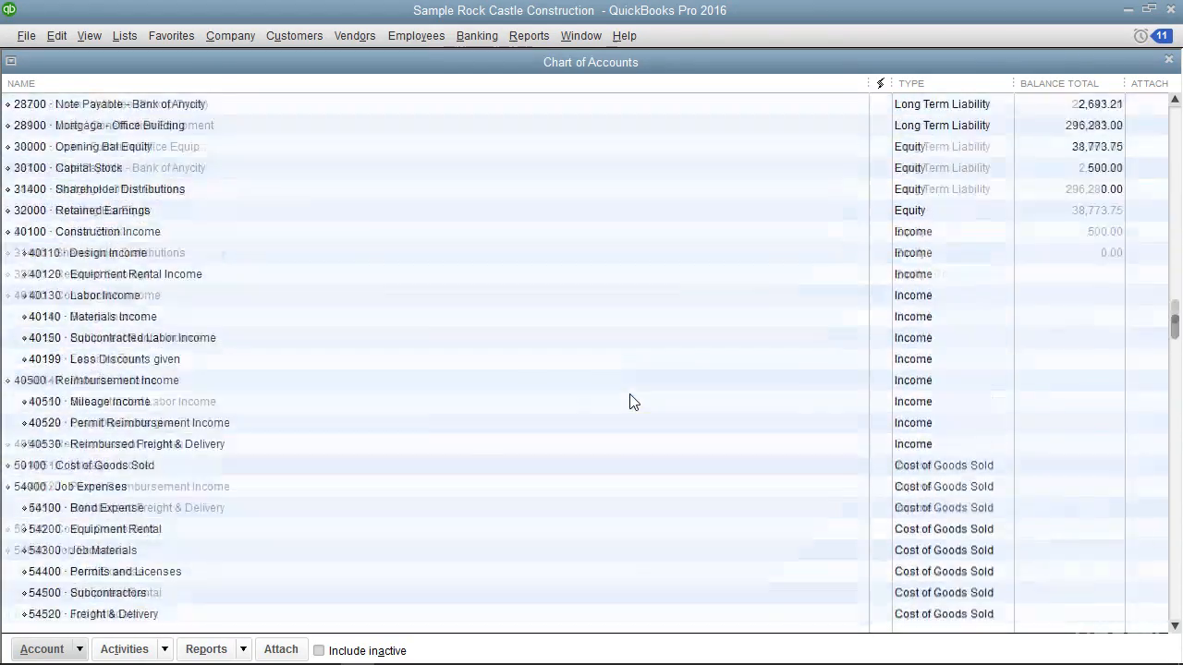
scroll(631, 402, up, 7)
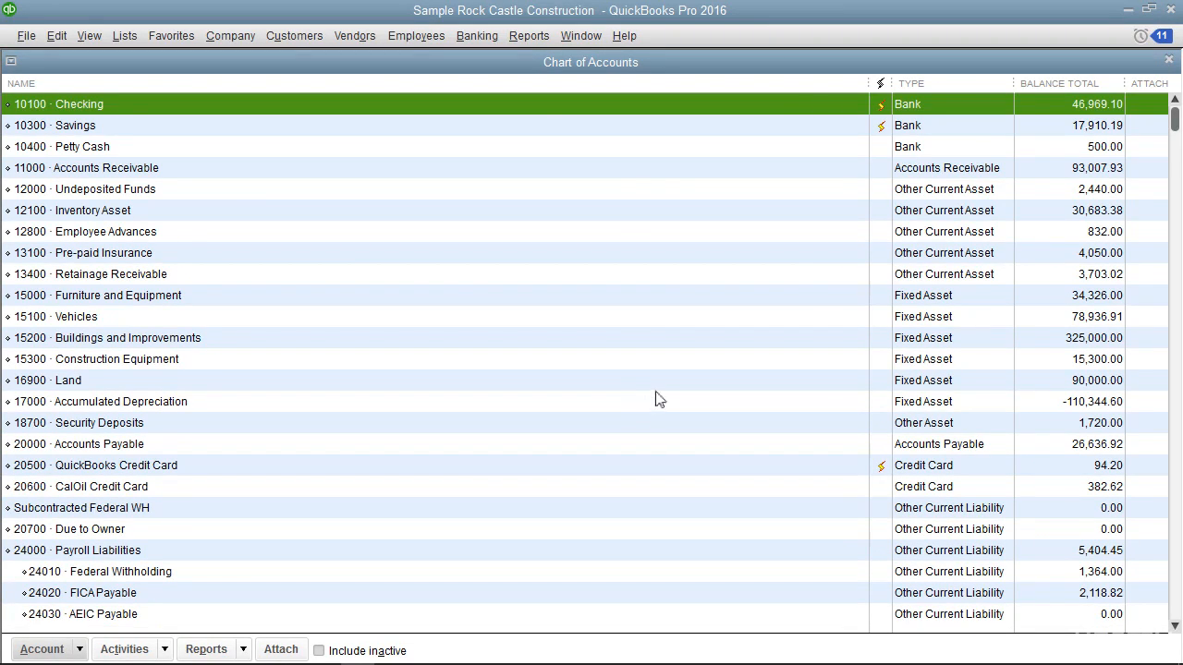
scroll(655, 399, down, 3)
scroll(669, 386, down, 6)
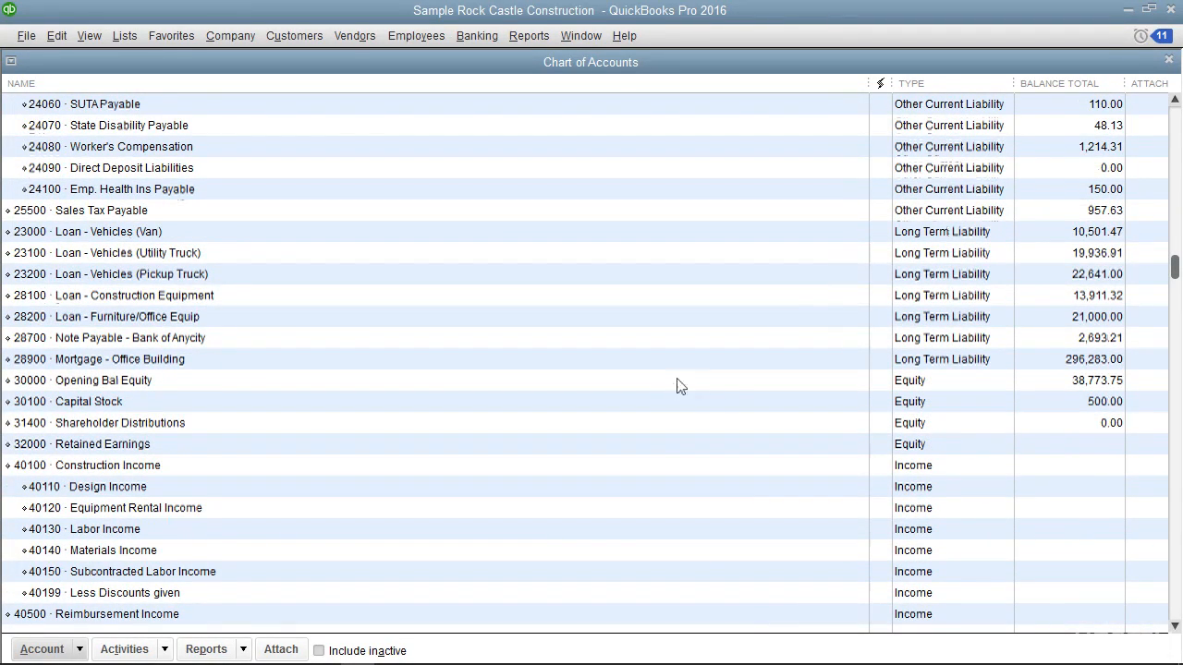
scroll(755, 380, down, 2)
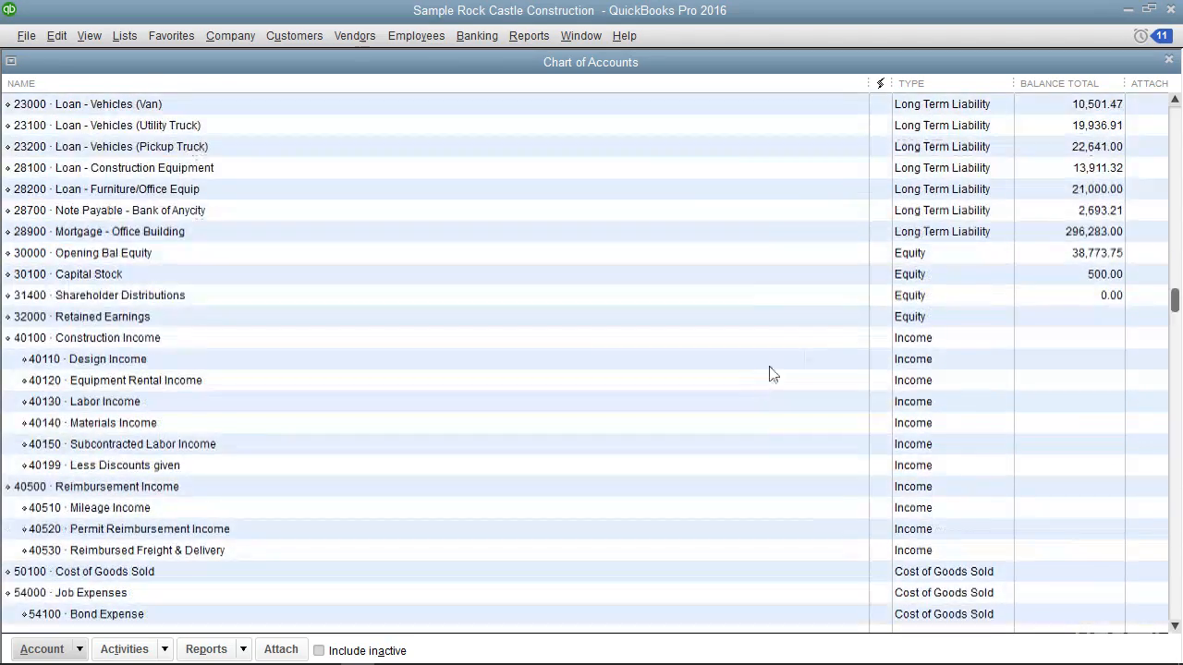
scroll(798, 369, down, 7)
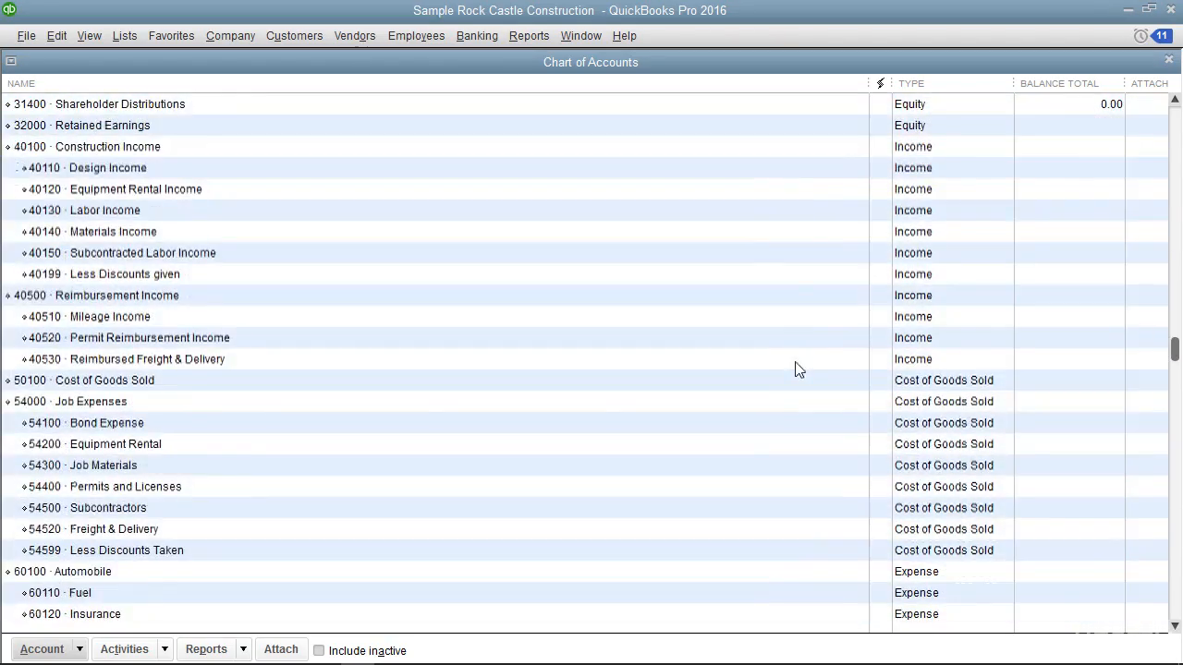
View the register of the 10100 Checking account and return to the chart of accounts
scroll(799, 369, up, 13)
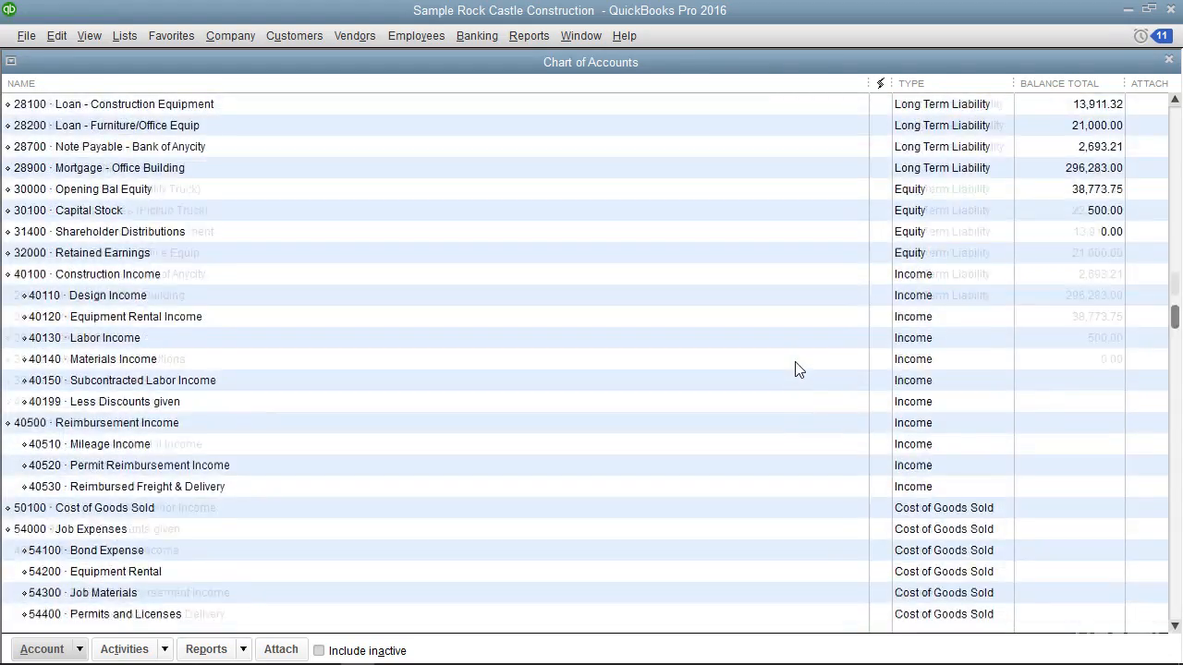
scroll(798, 369, up, 5)
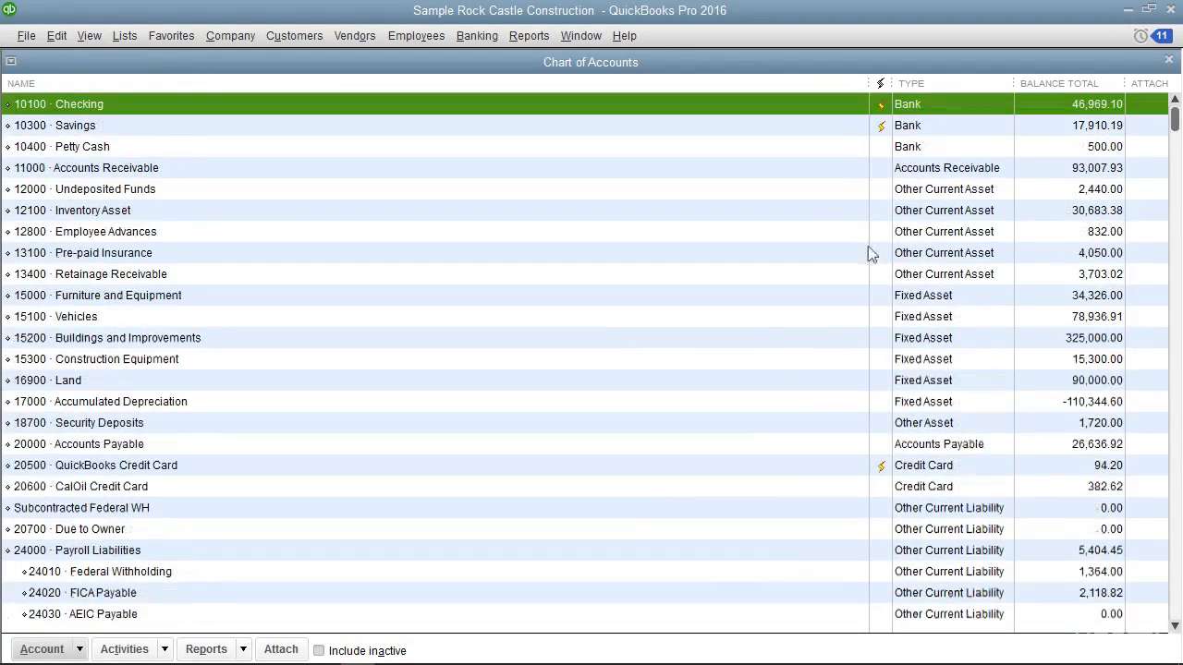
double_click(966, 108)
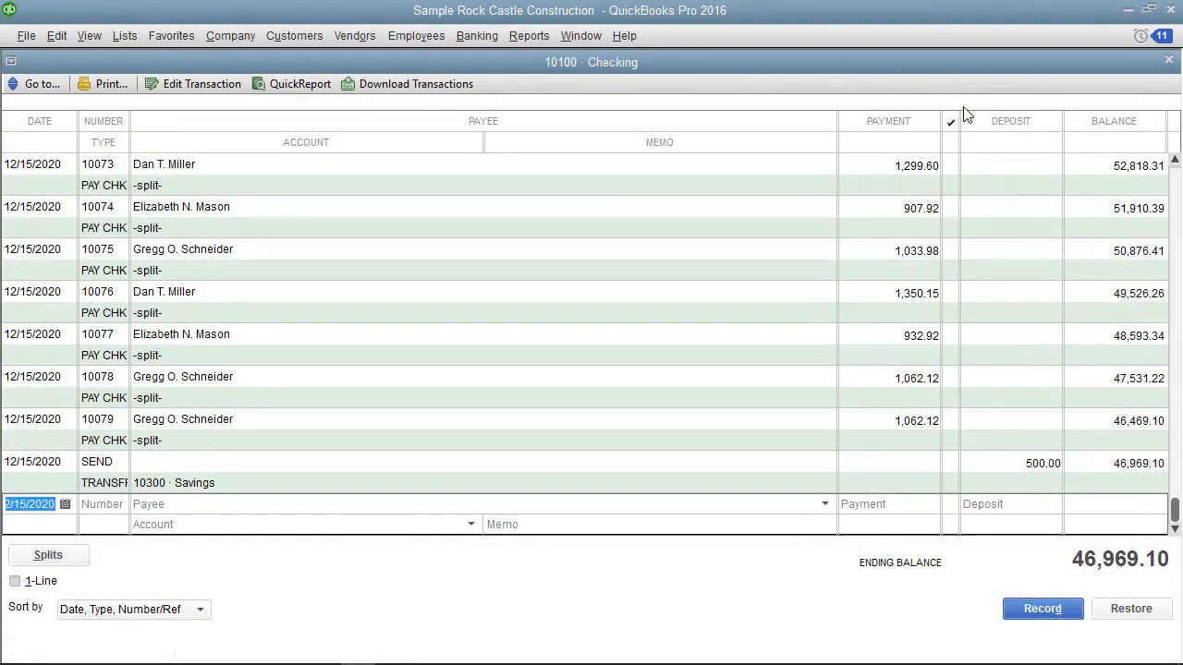
click(1168, 60)
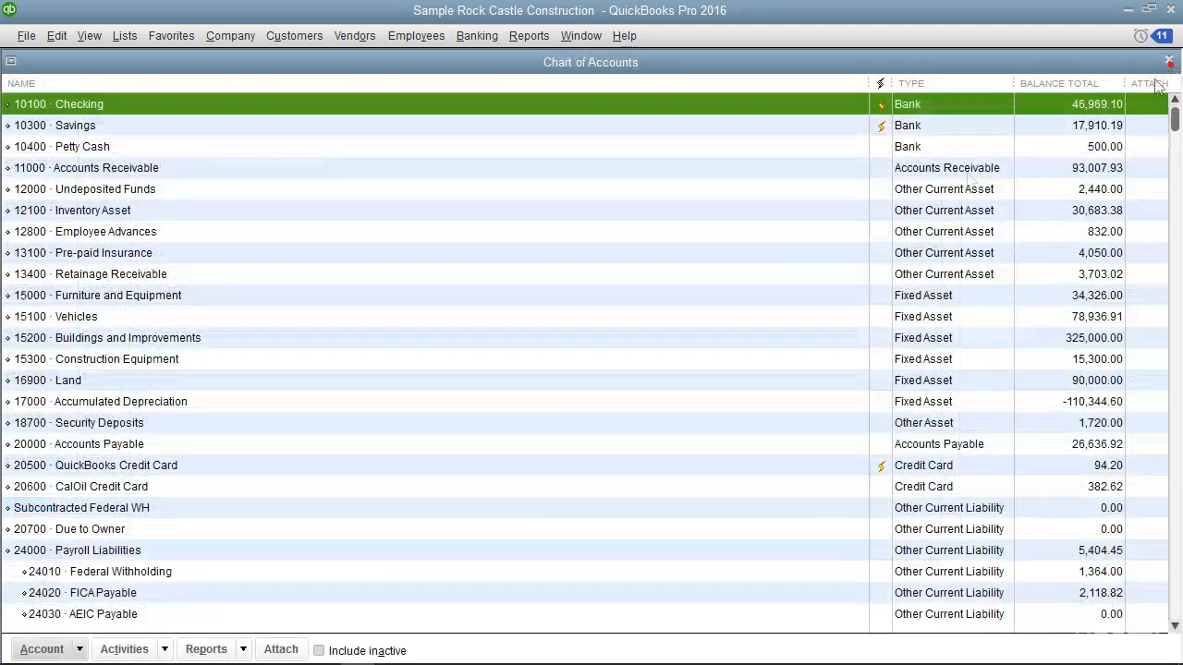
View the QuickReport of the 40520 Permit Reimbursement Income account and return to the account list
scroll(557, 395, down, 6)
scroll(557, 395, down, 10)
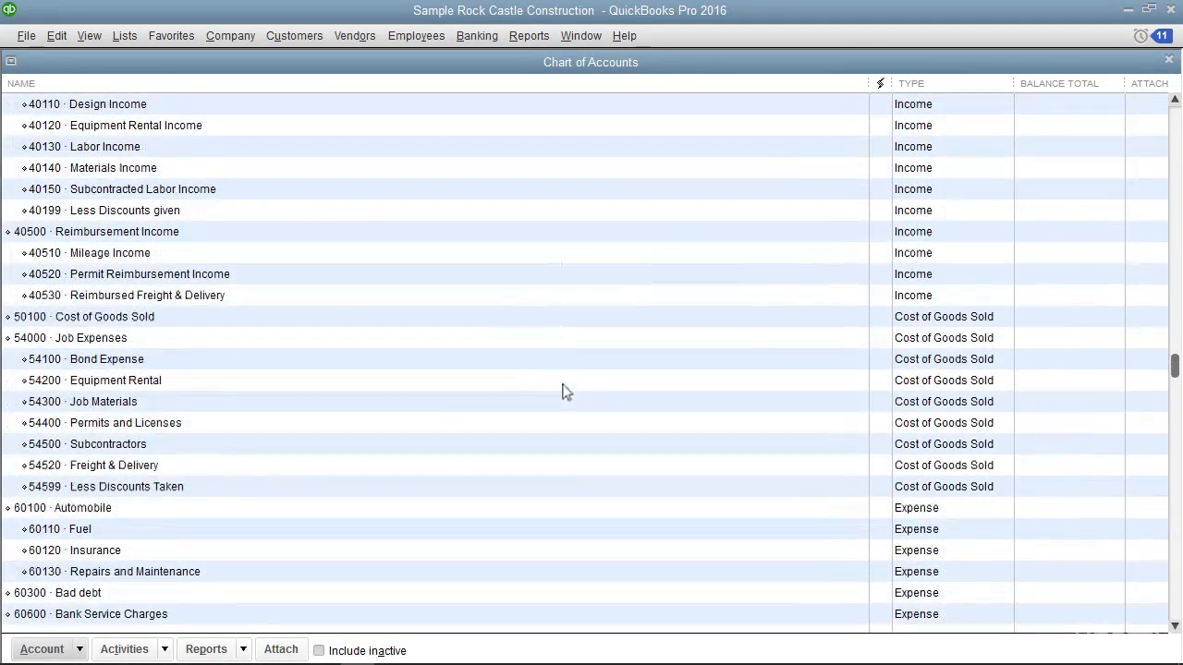
double_click(890, 280)
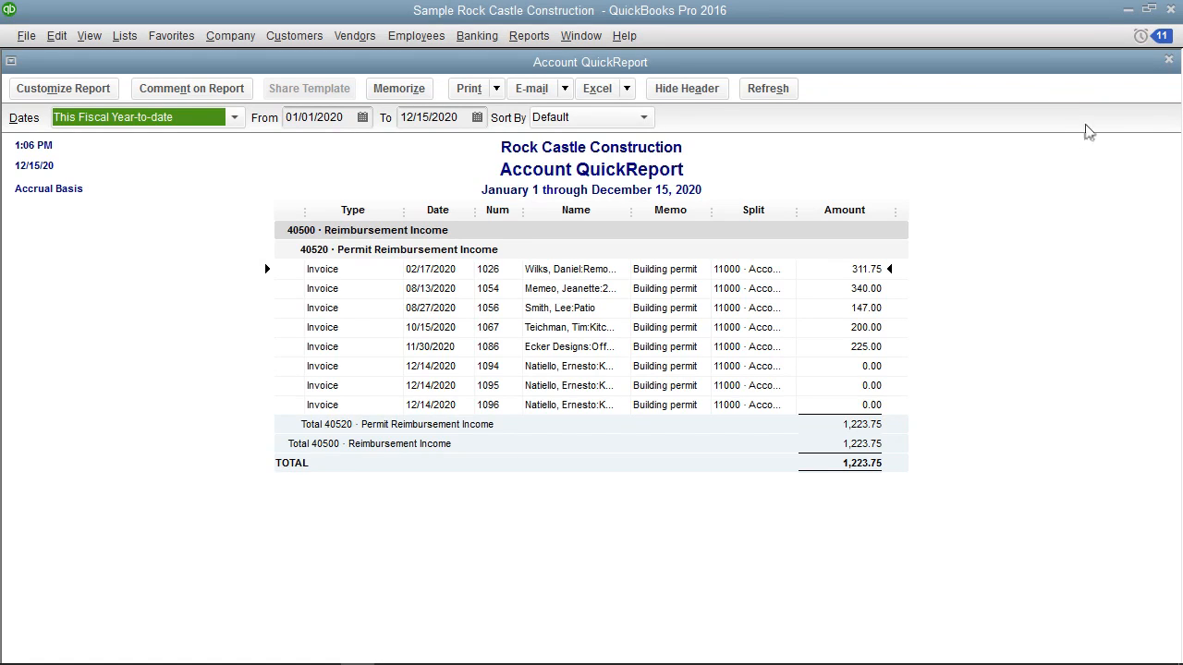
click(1168, 61)
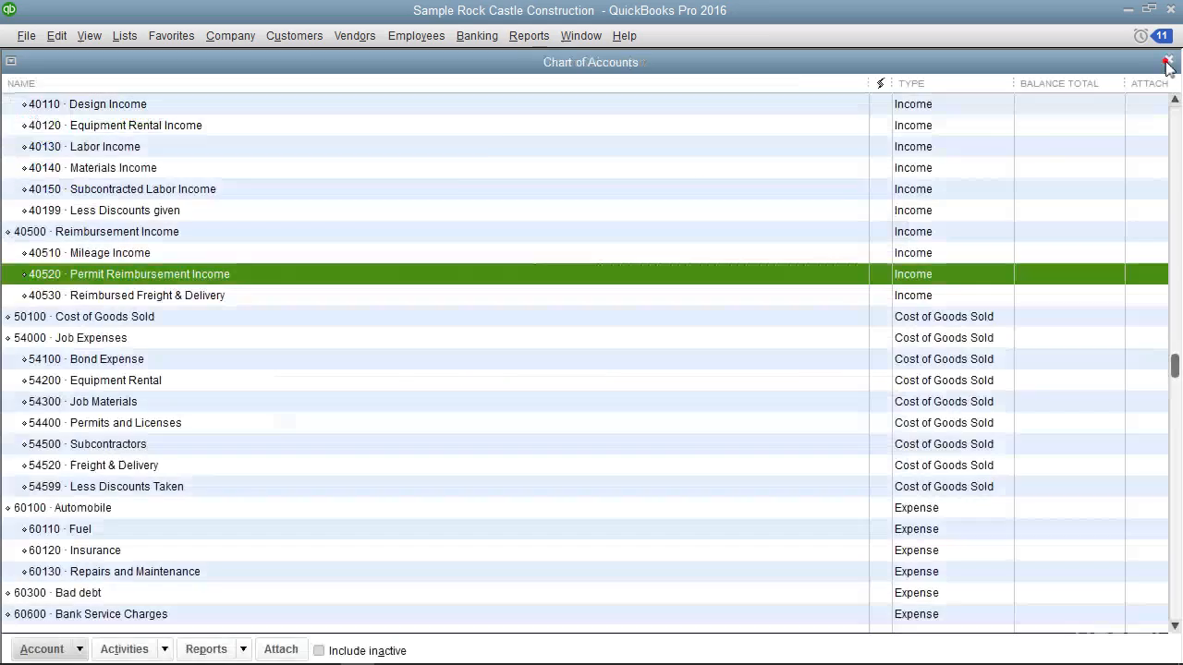
Review the Accounts Receivable, Bank, Accounts Payable and Credit Card account types by highlighting an account of each
scroll(712, 453, up, 10)
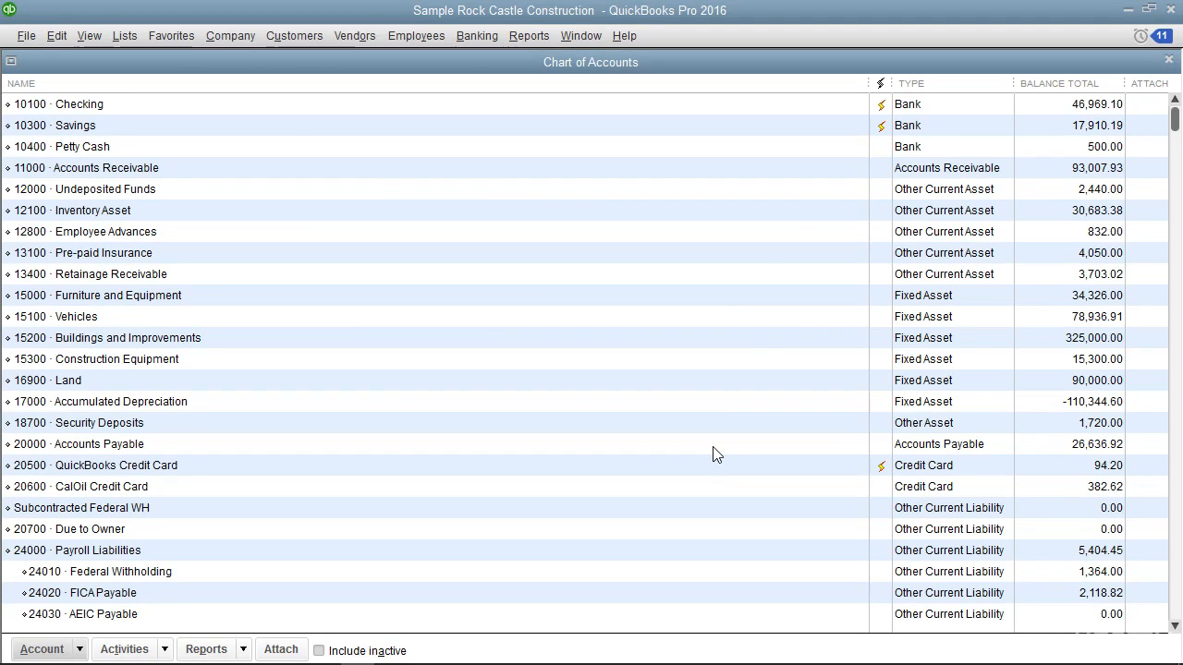
click(800, 178)
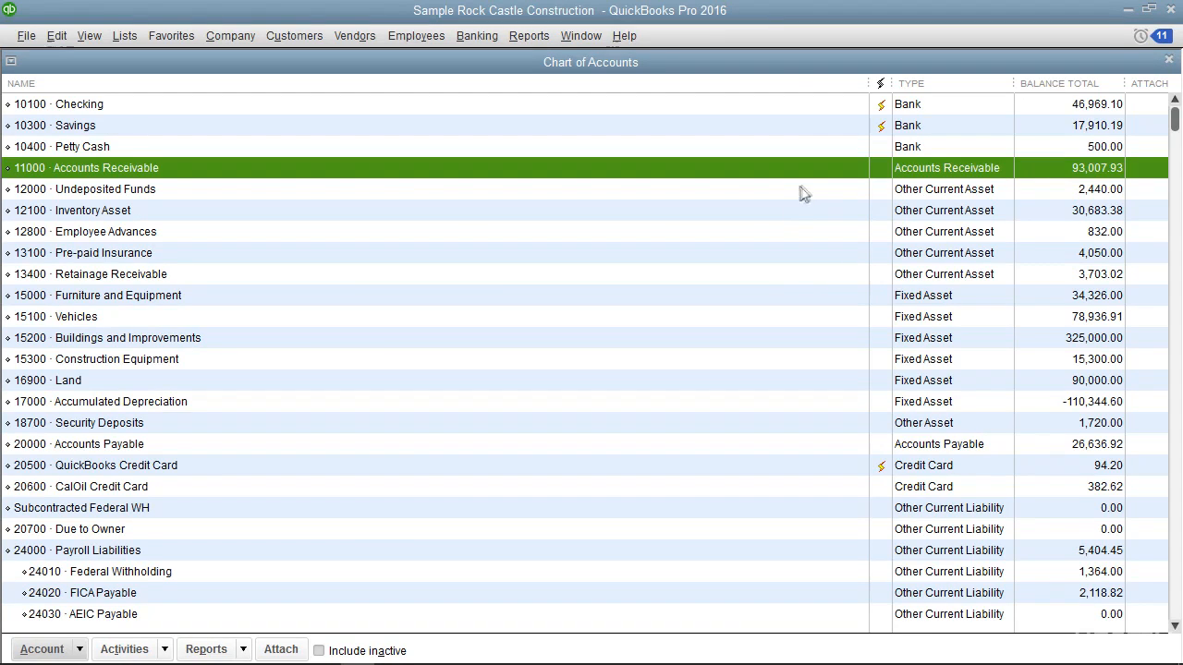
click(920, 104)
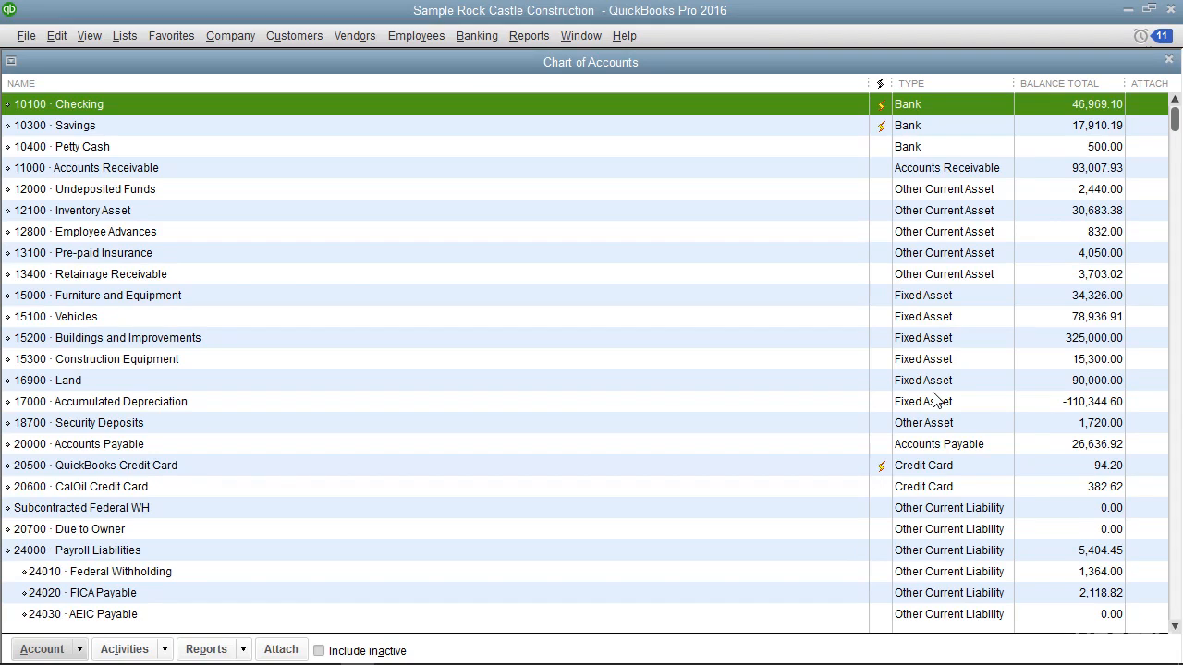
click(942, 448)
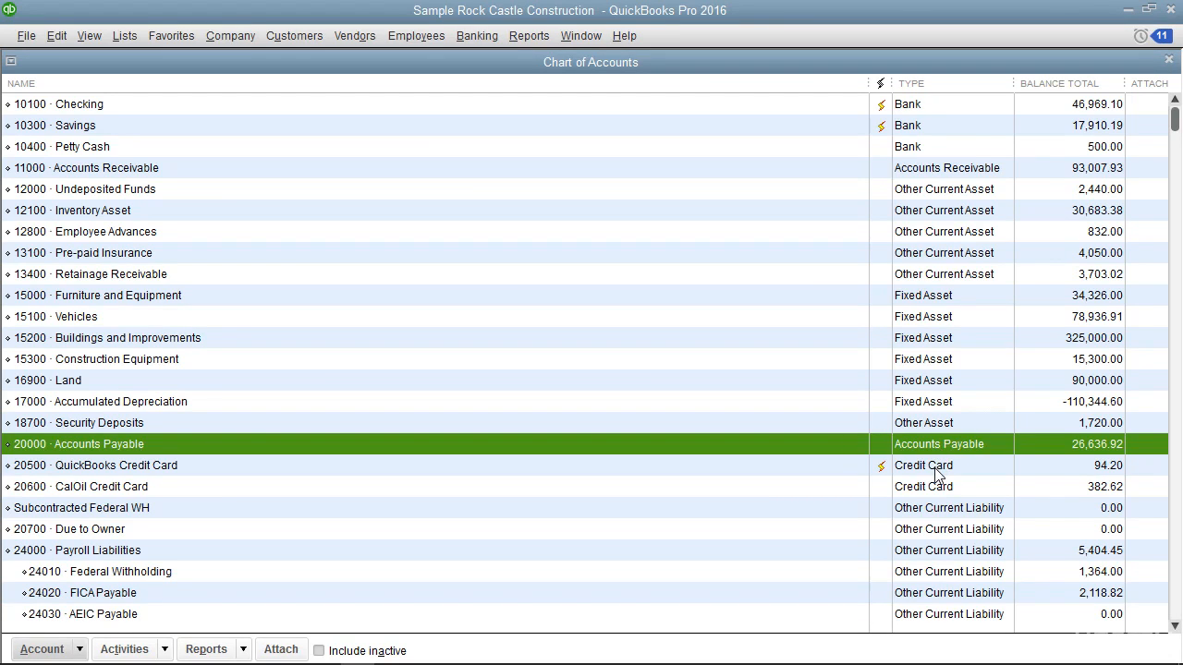
click(937, 475)
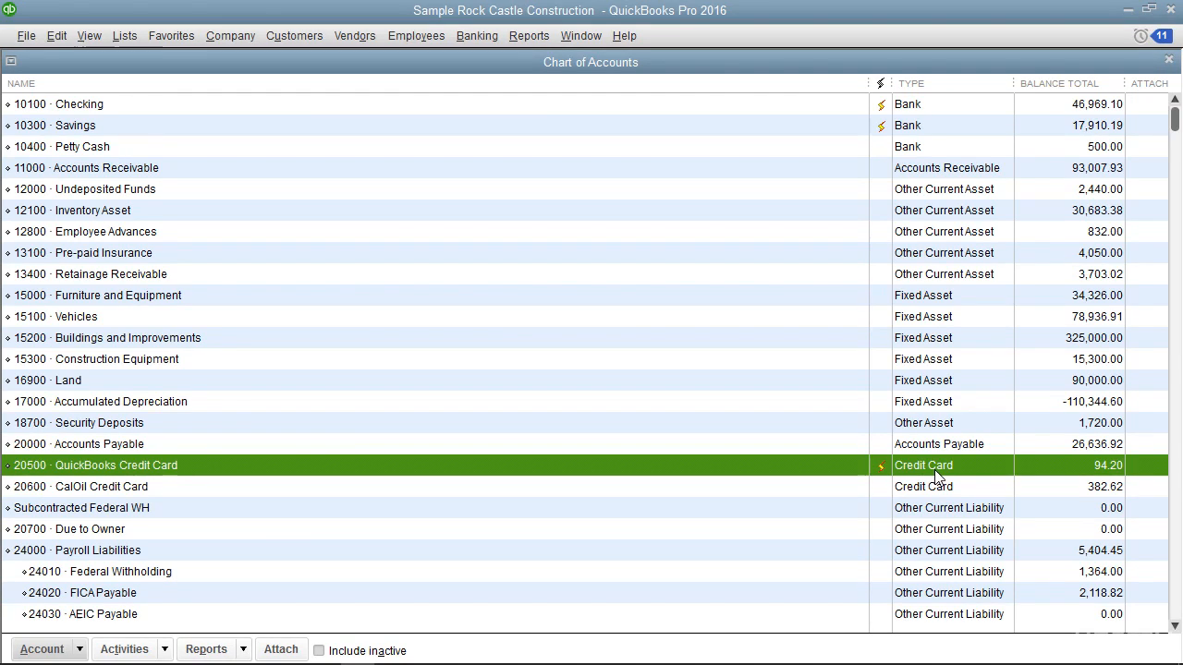
Review the Equity, Income and Cost of Goods Sold types by highlighting Opening Bal Equity, Design Income and a cost account
scroll(936, 476, down, 10)
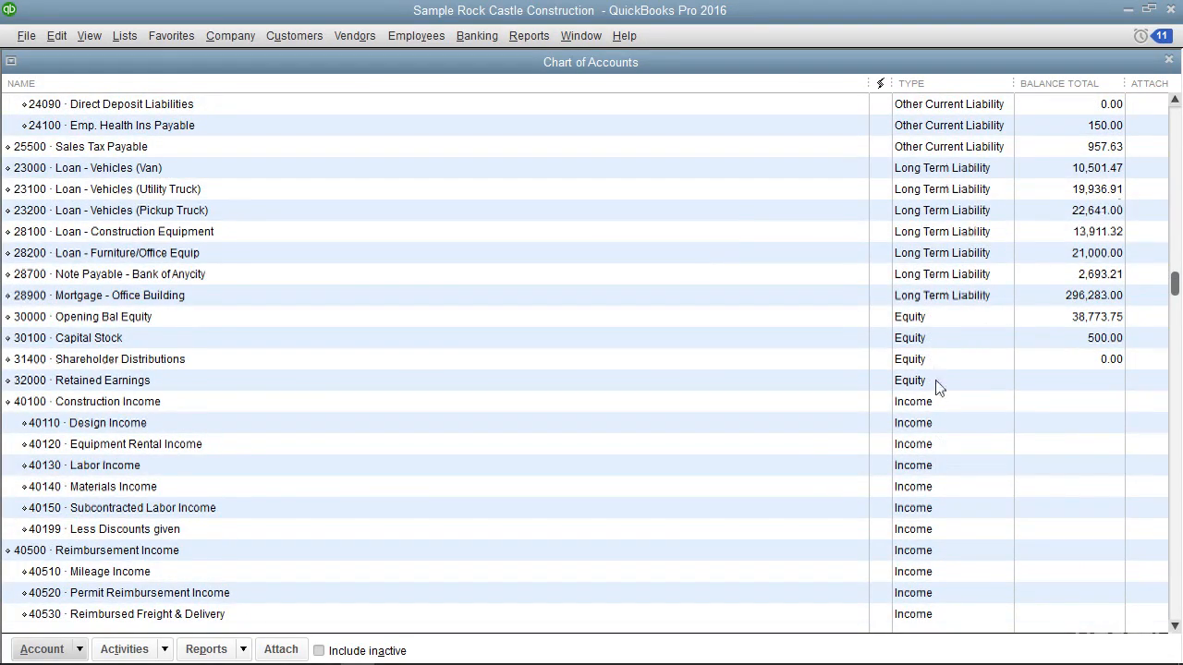
click(926, 316)
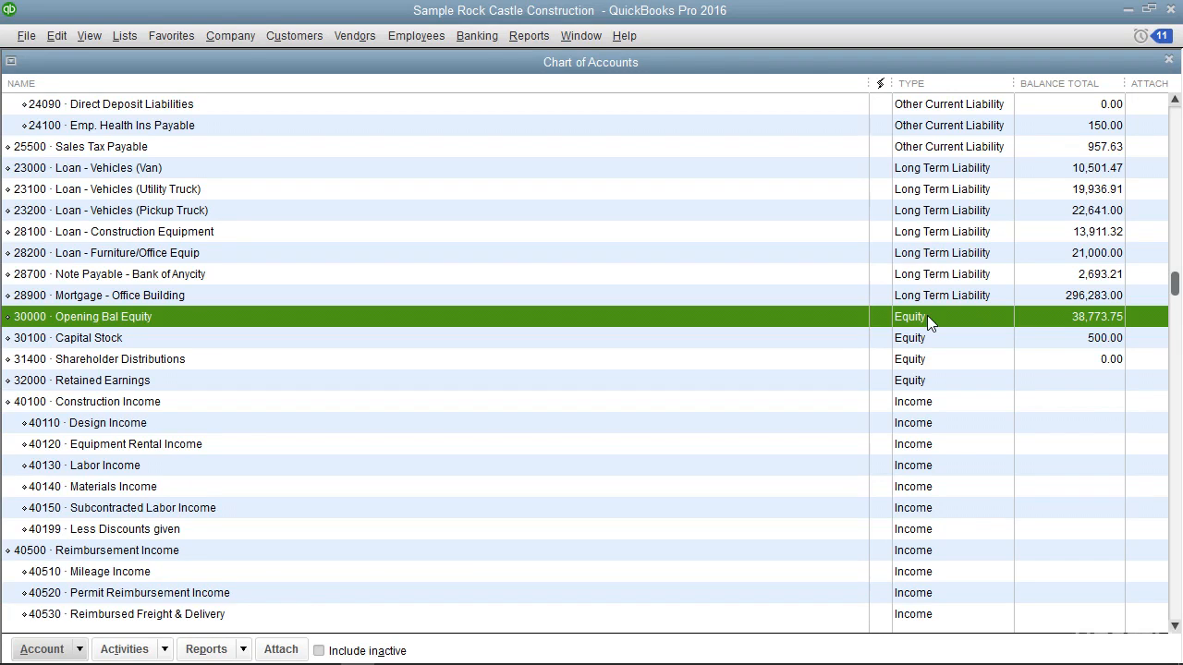
click(922, 421)
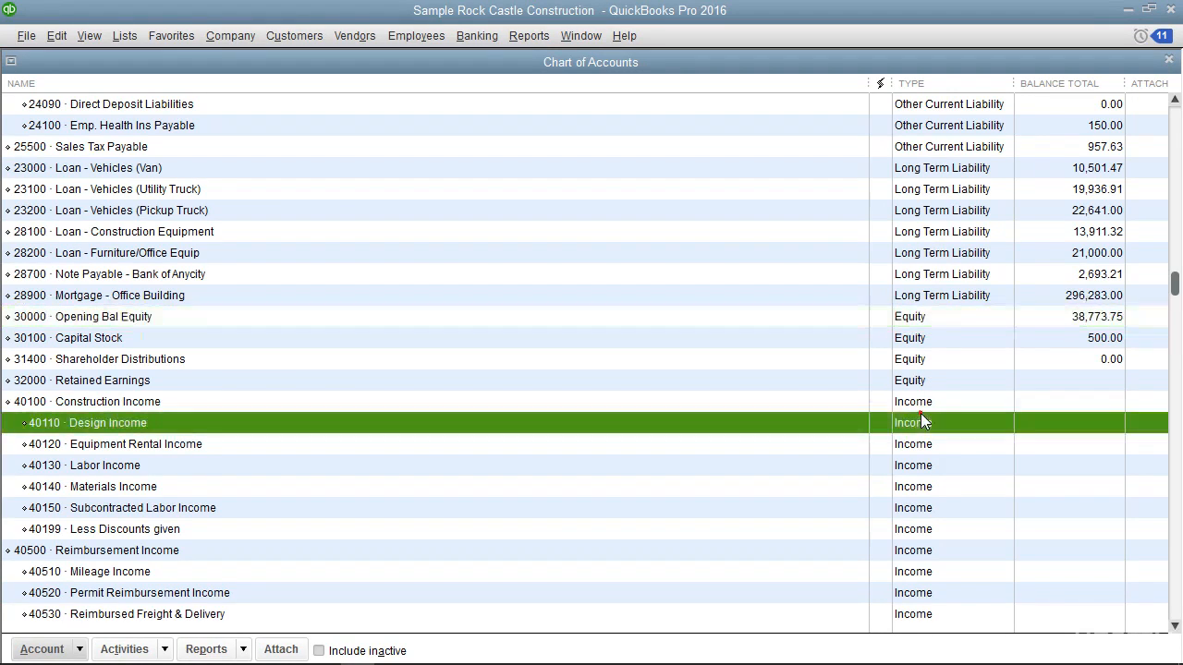
scroll(922, 422, down, 3)
scroll(922, 421, down, 5)
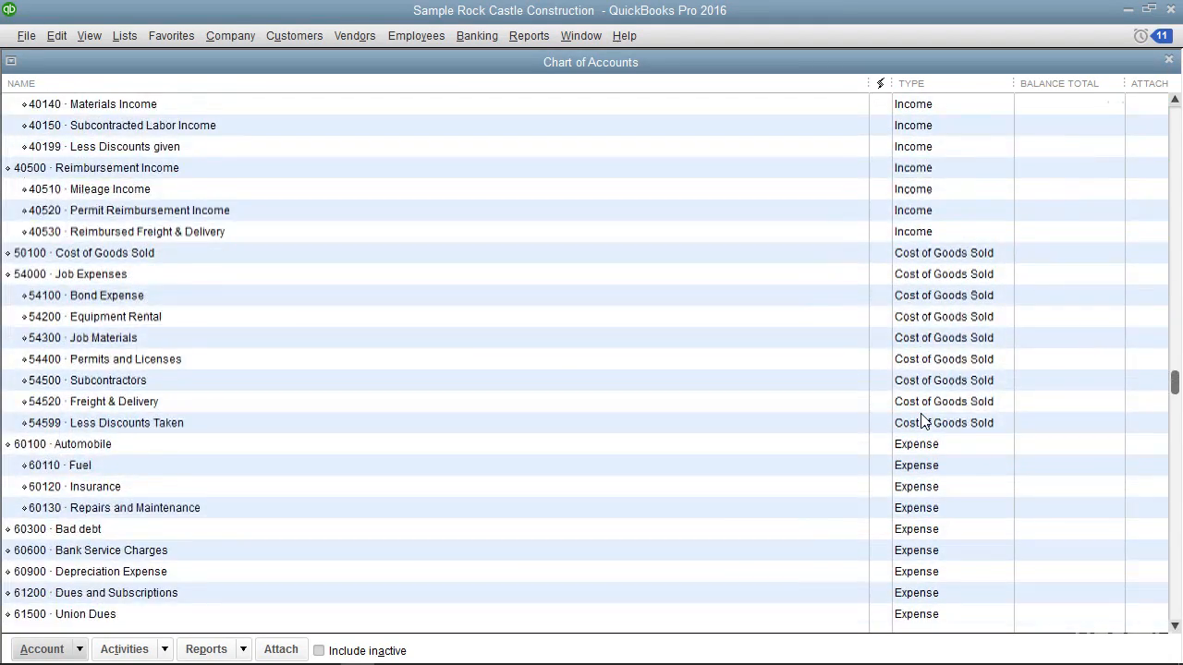
click(942, 254)
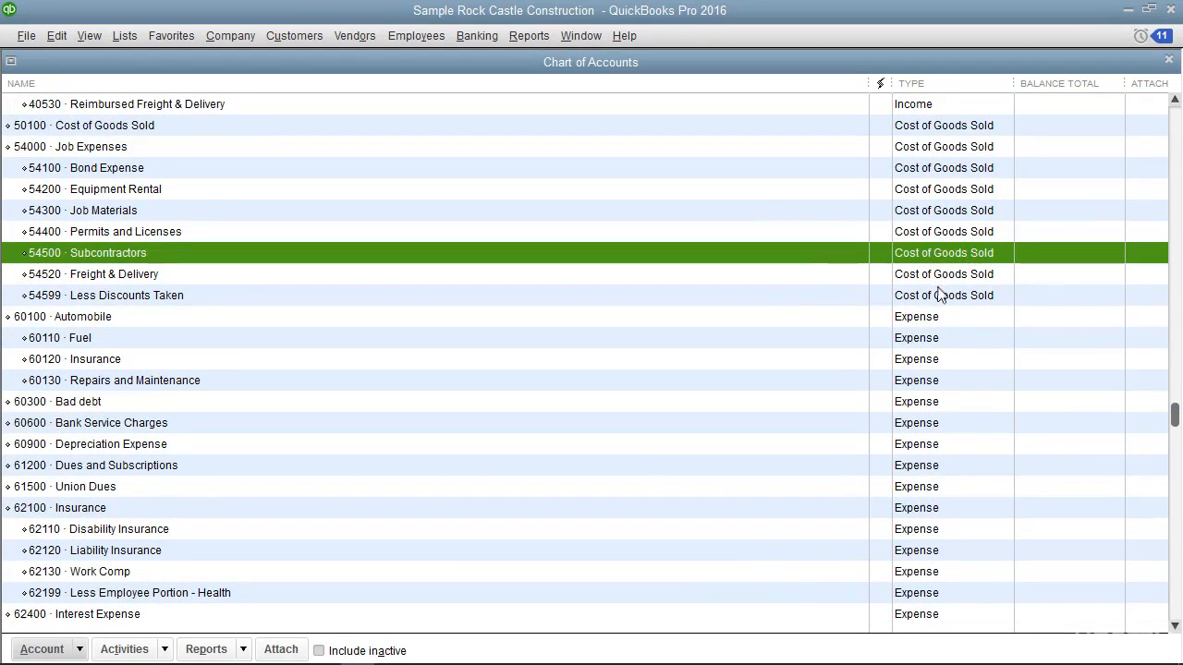